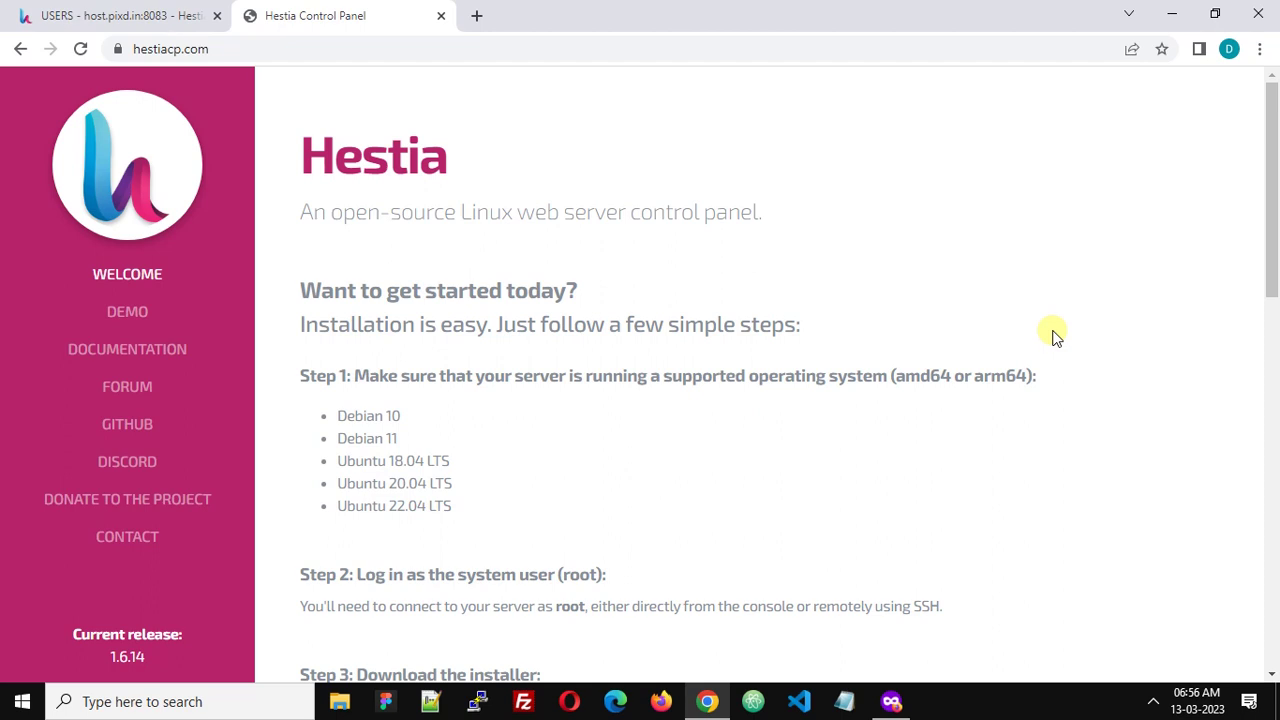
left_click(80, 13)
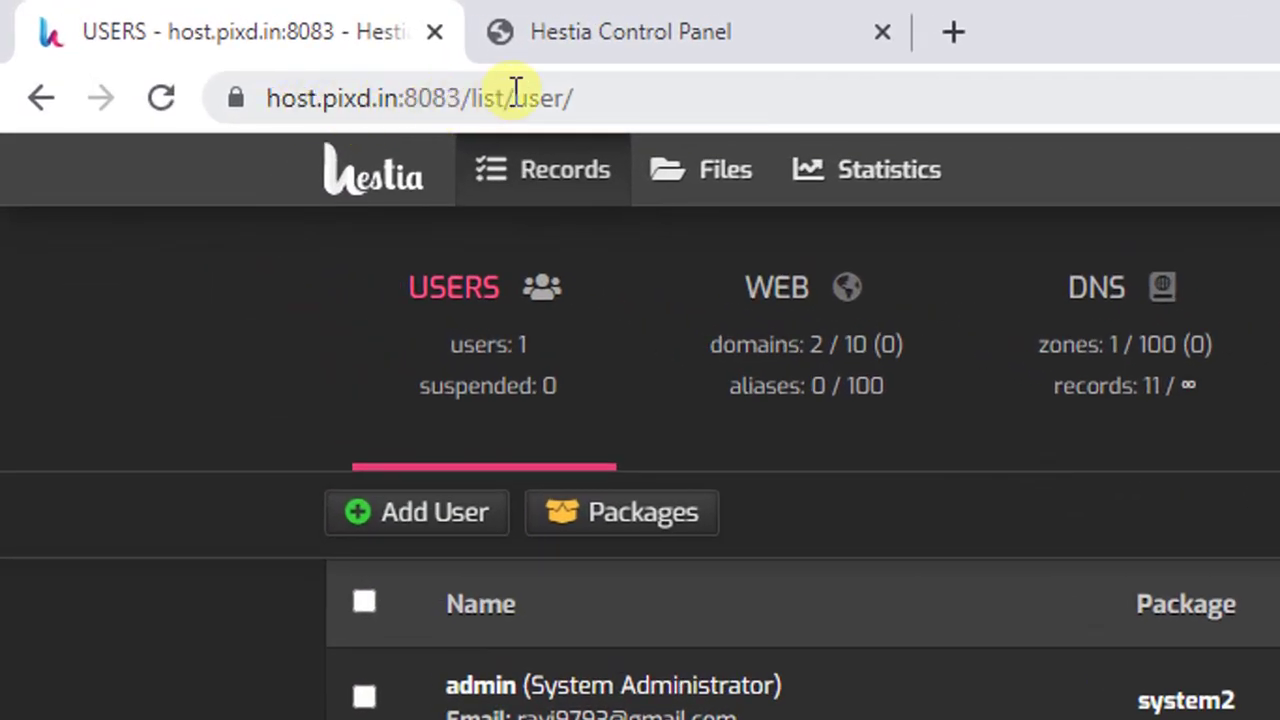
left_click(390, 178)
mouse_move(403, 95)
left_mouse_down()
mouse_move(518, 90)
mouse_move(484, 90)
left_mouse_up()
left_click(245, 680)
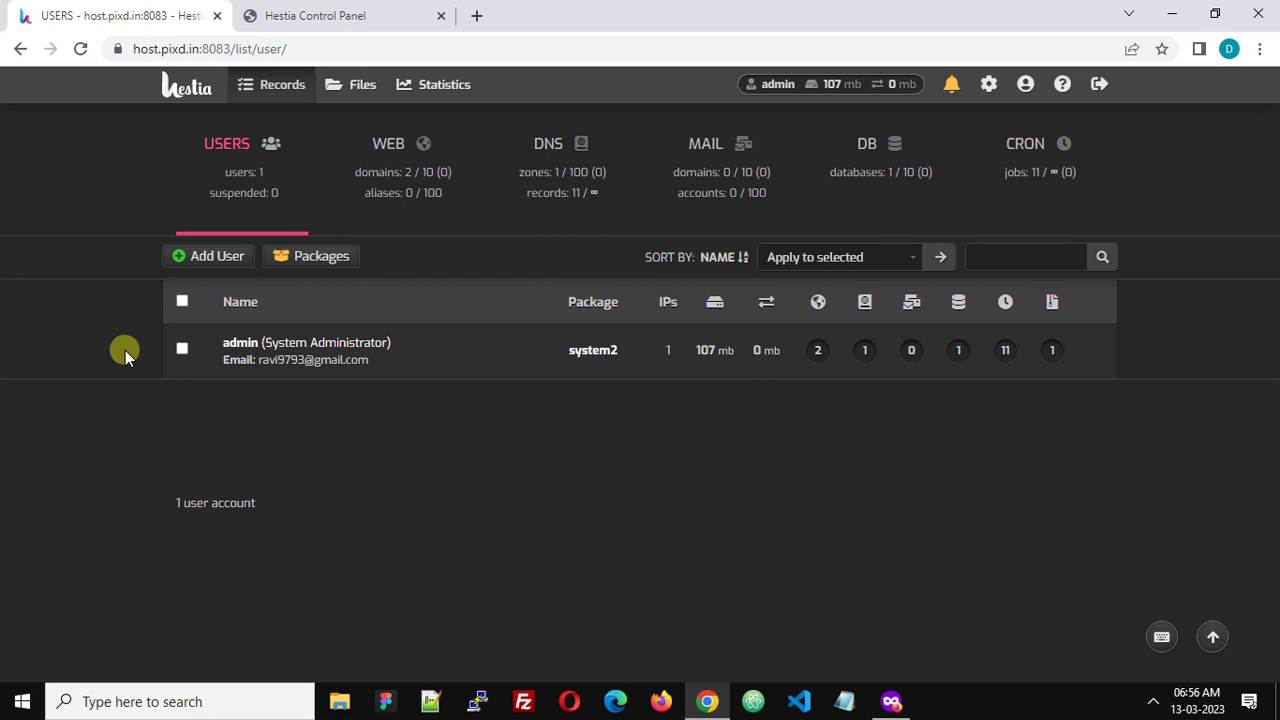
Log in to the Debian server over SSH in PuTTY as root with the account password
left_click(477, 701)
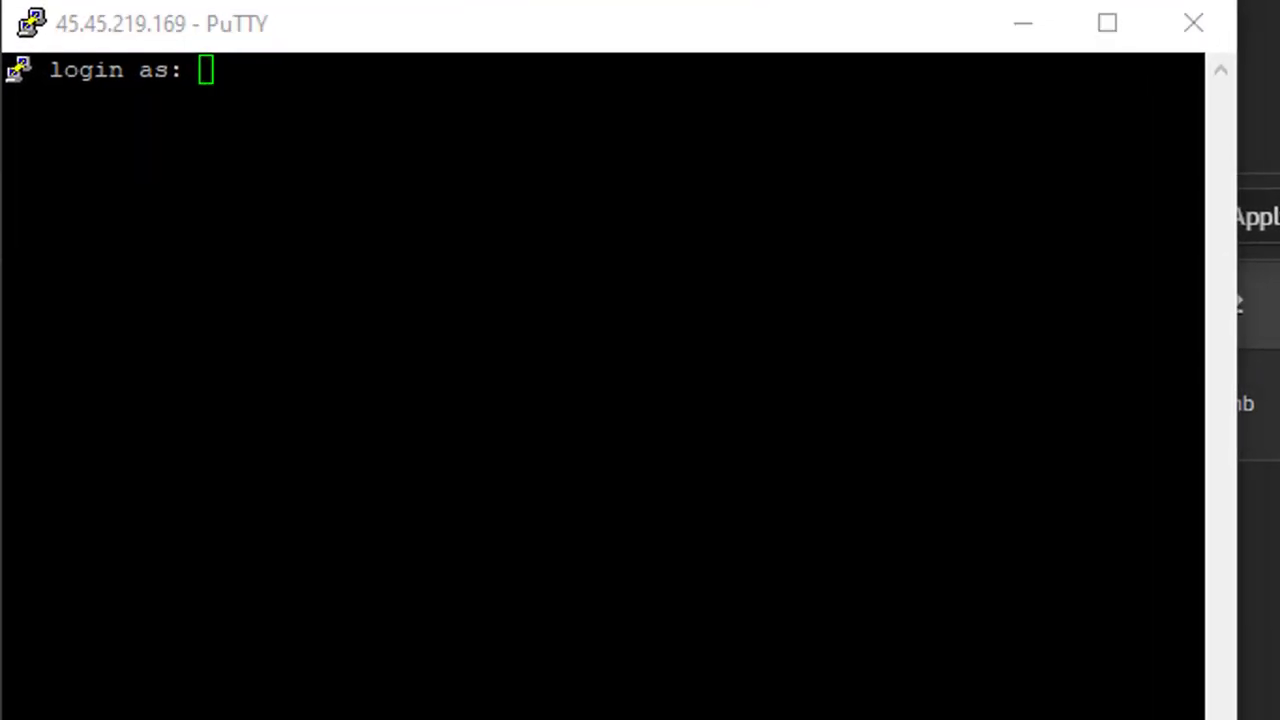
left_click(627, 350)
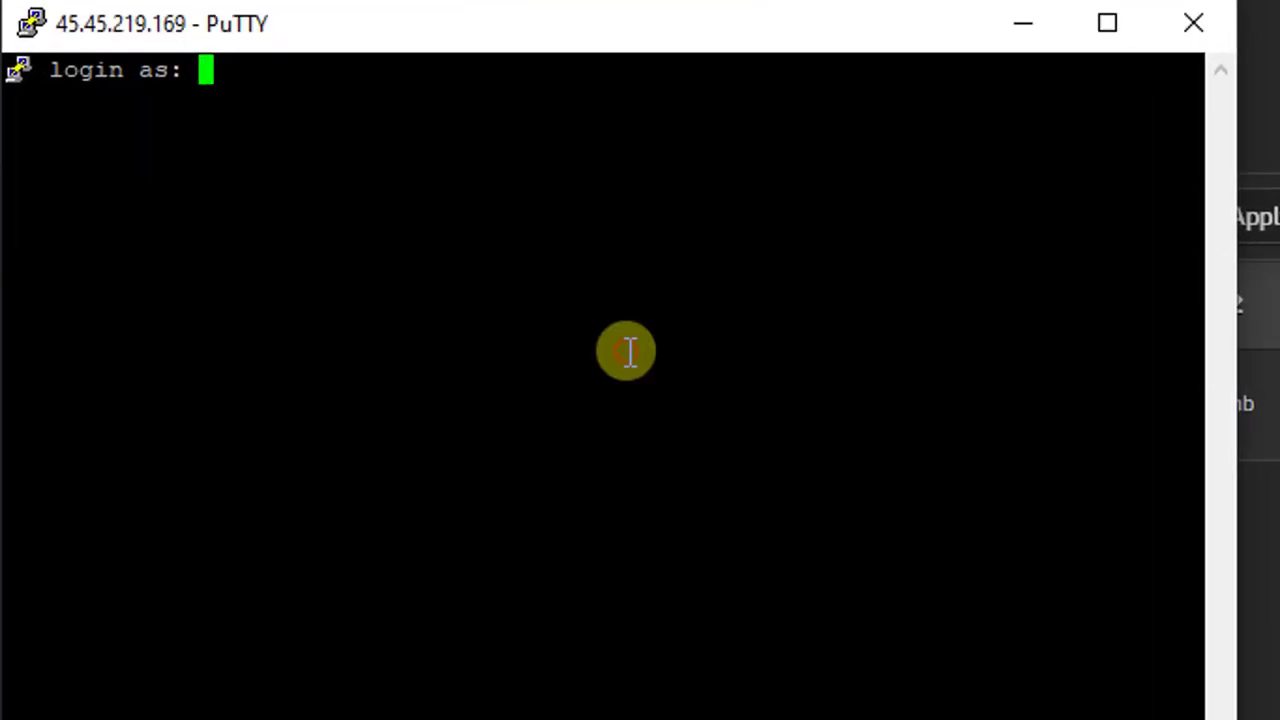
type("root")
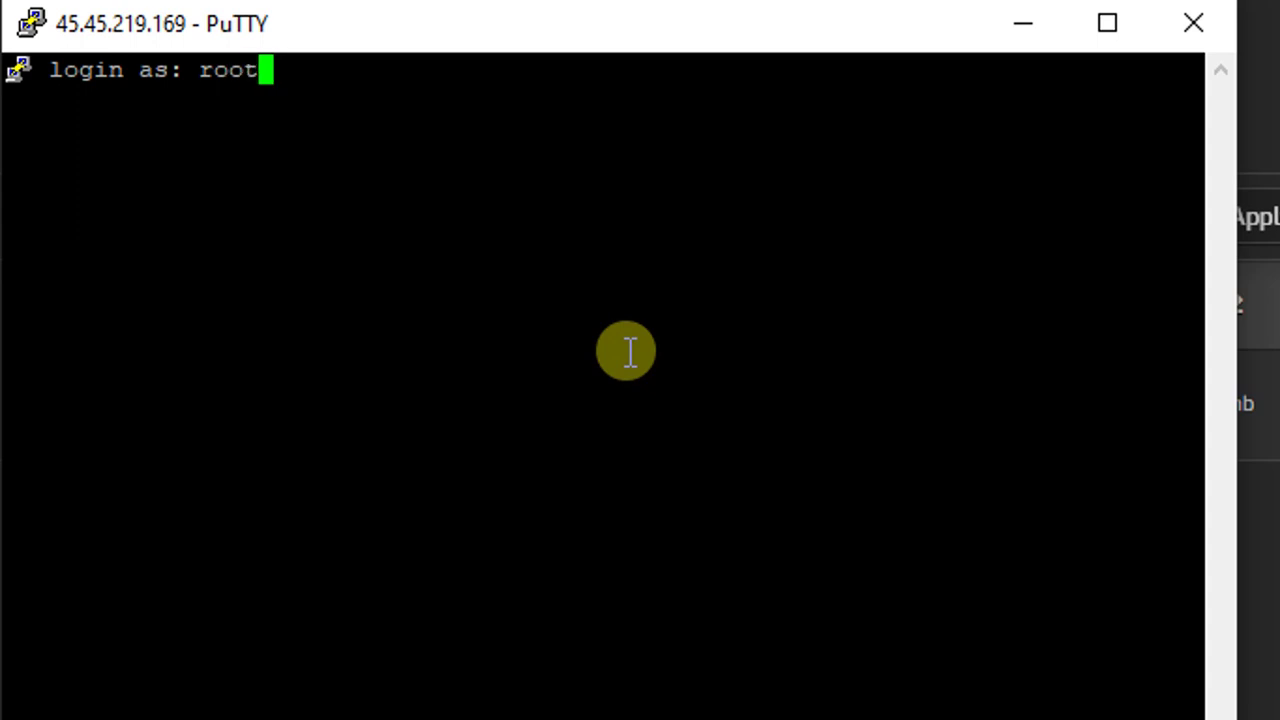
key("Return")
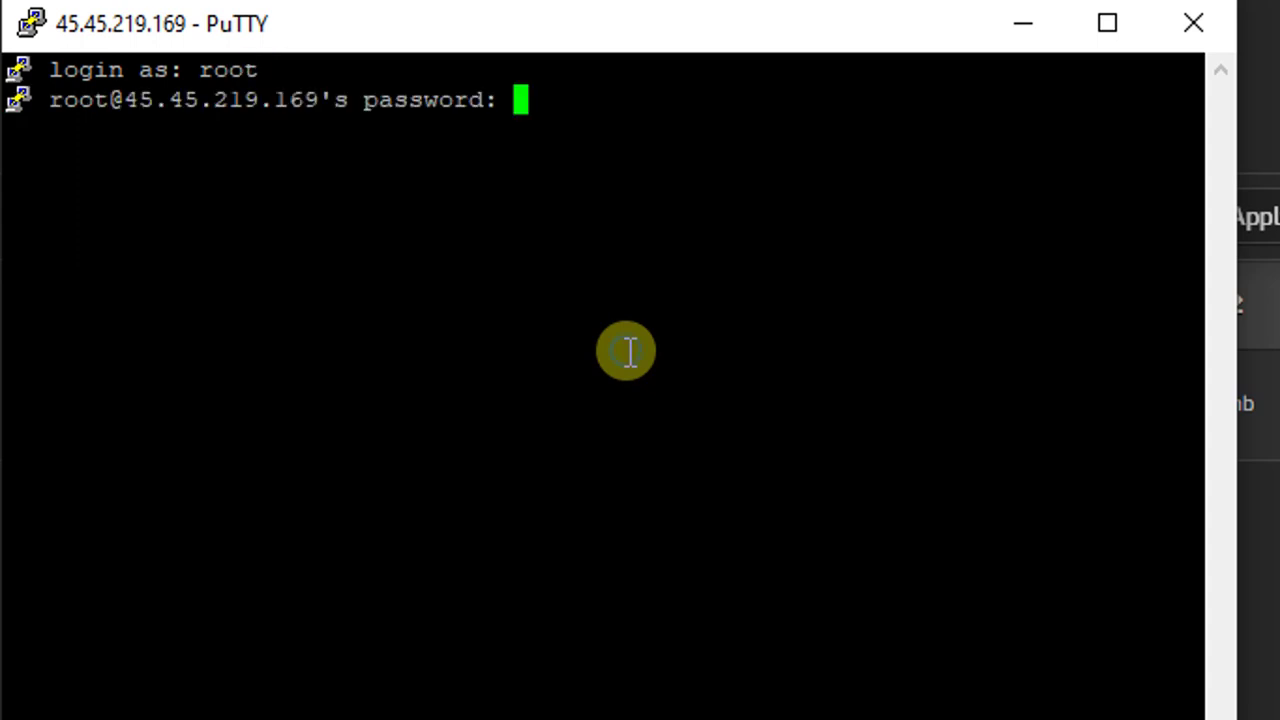
right_click(627, 350)
key("Return")
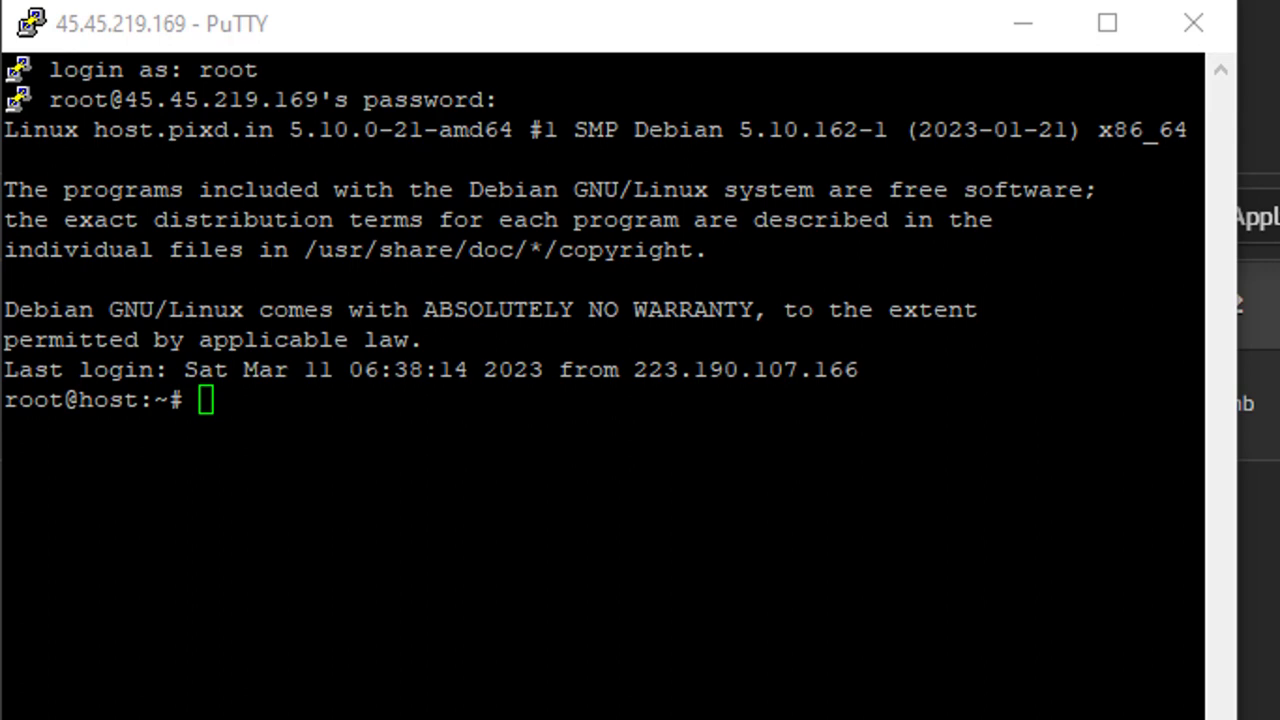
Run v-change-sys-port 3939 to move the Hestia panel to port 3939
right_click(525, 507)
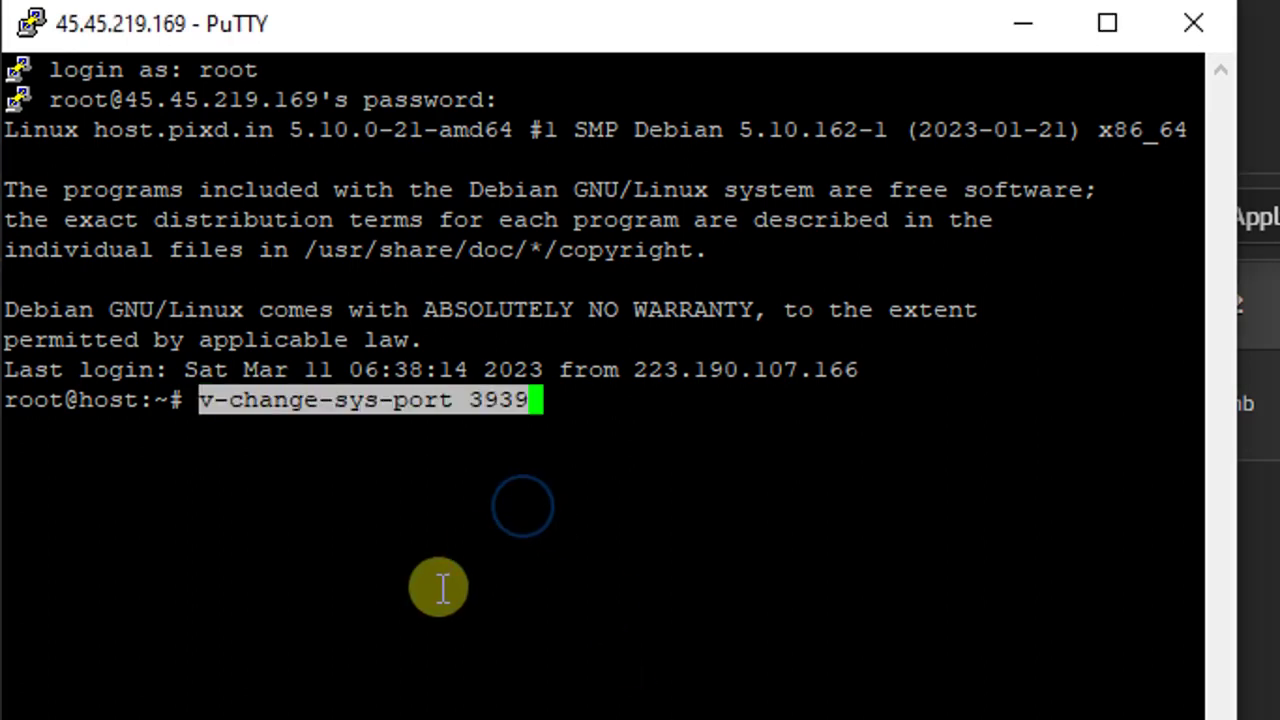
left_click(647, 420)
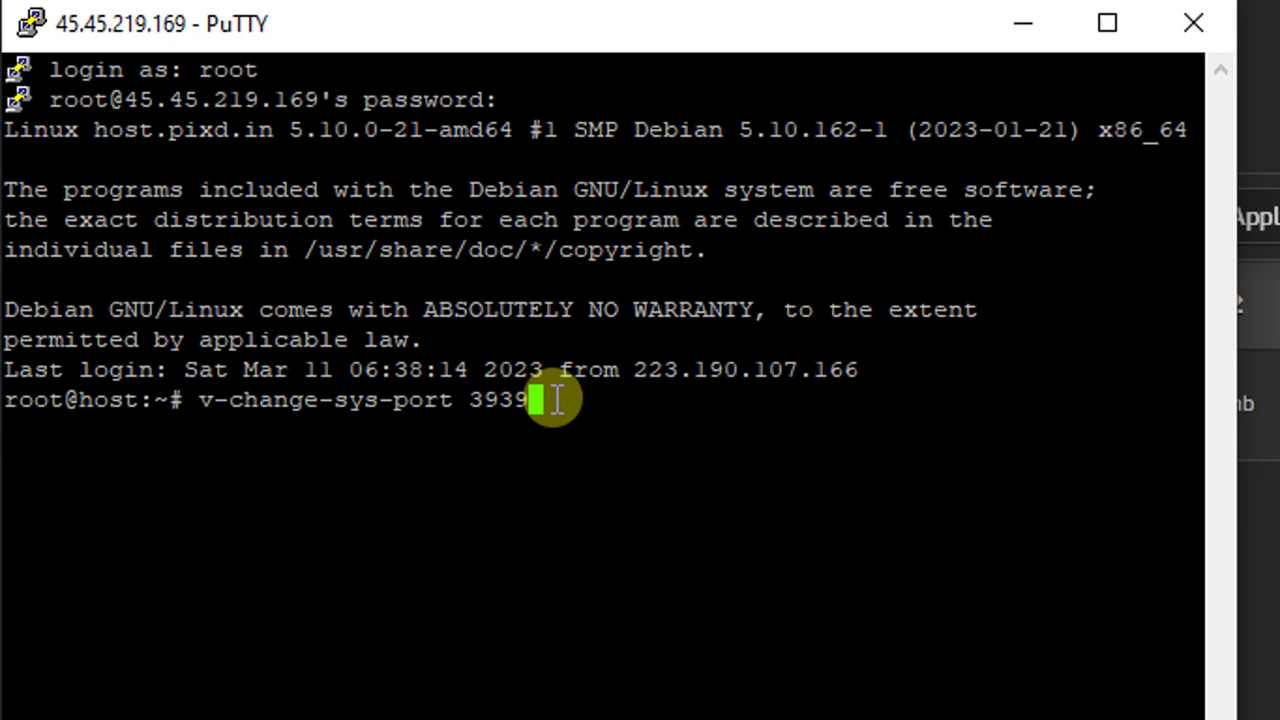
key("Return")
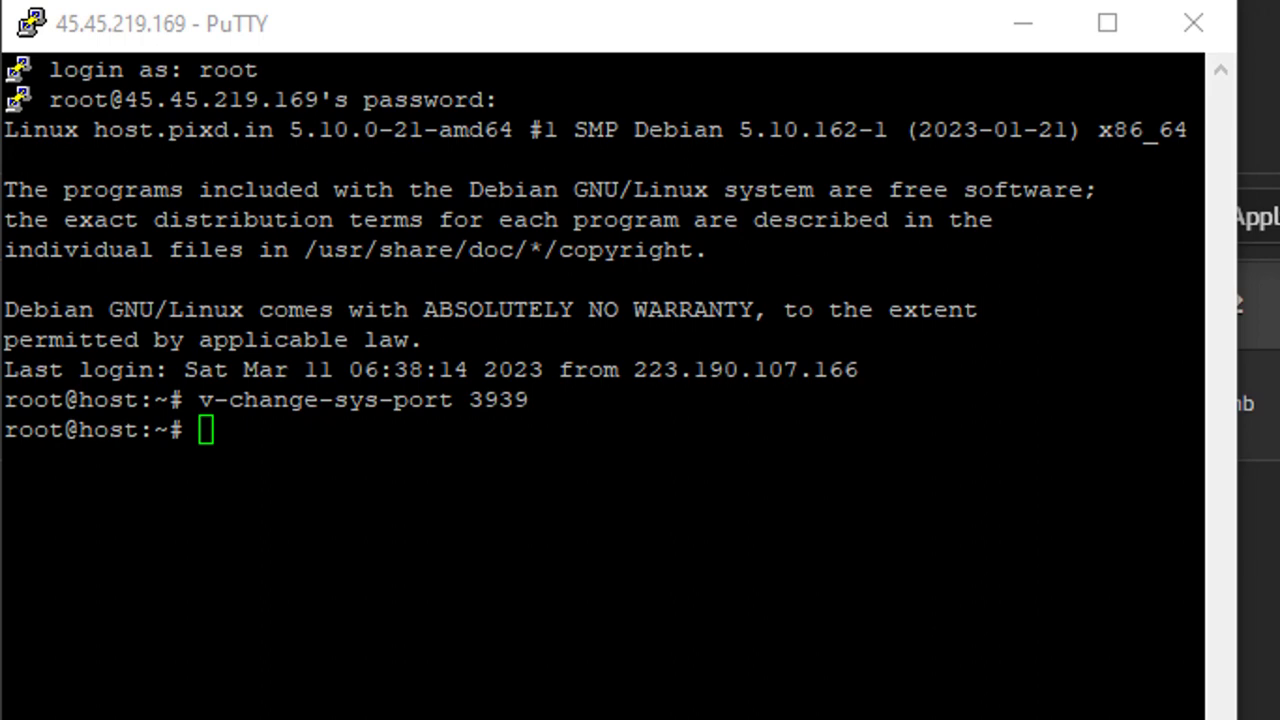
Restart the Hestia service with 'service hestia restart'
left_click(925, 508)
right_click(922, 506)
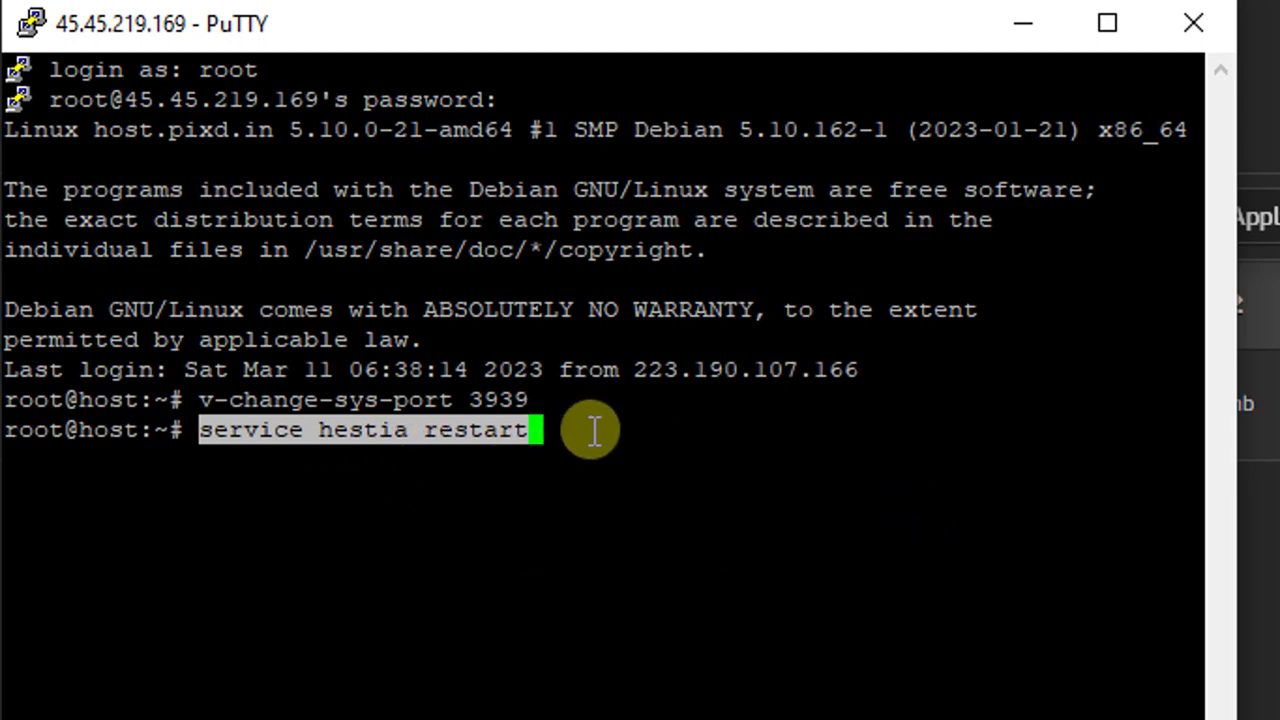
key("Return")
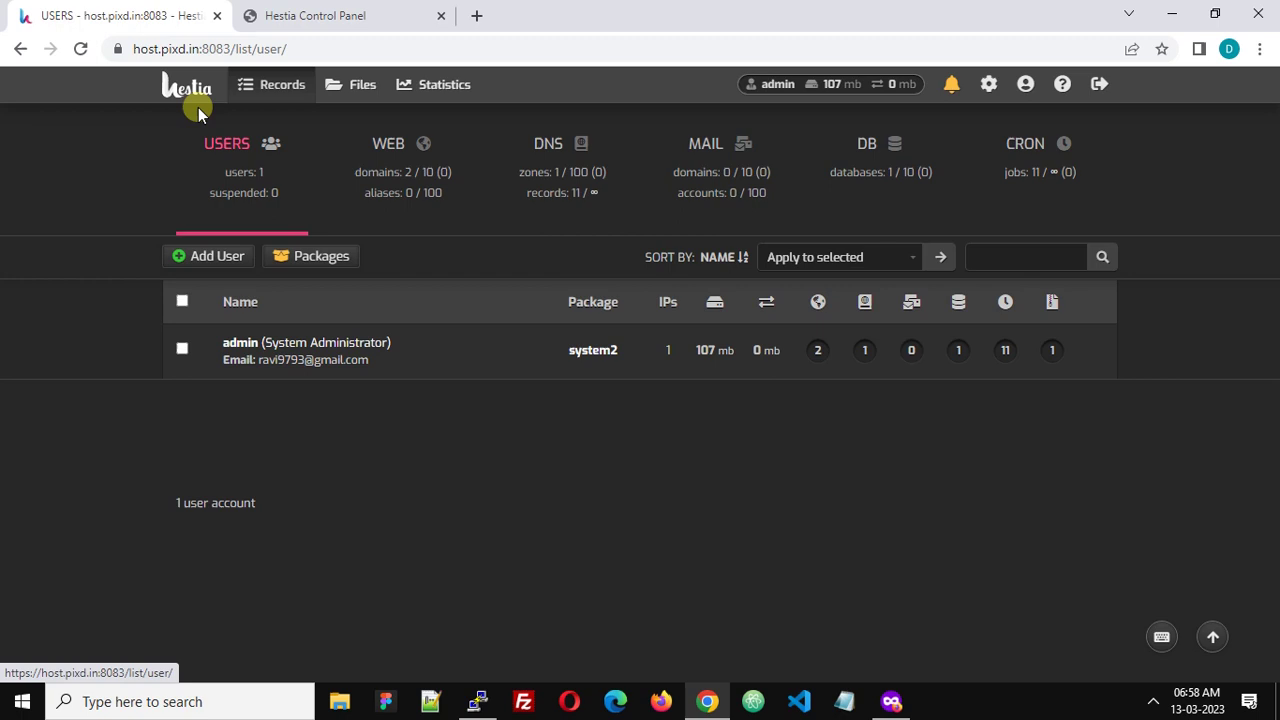
Reload the Hestia users page at port 8083 and copy its web address
left_click(172, 84)
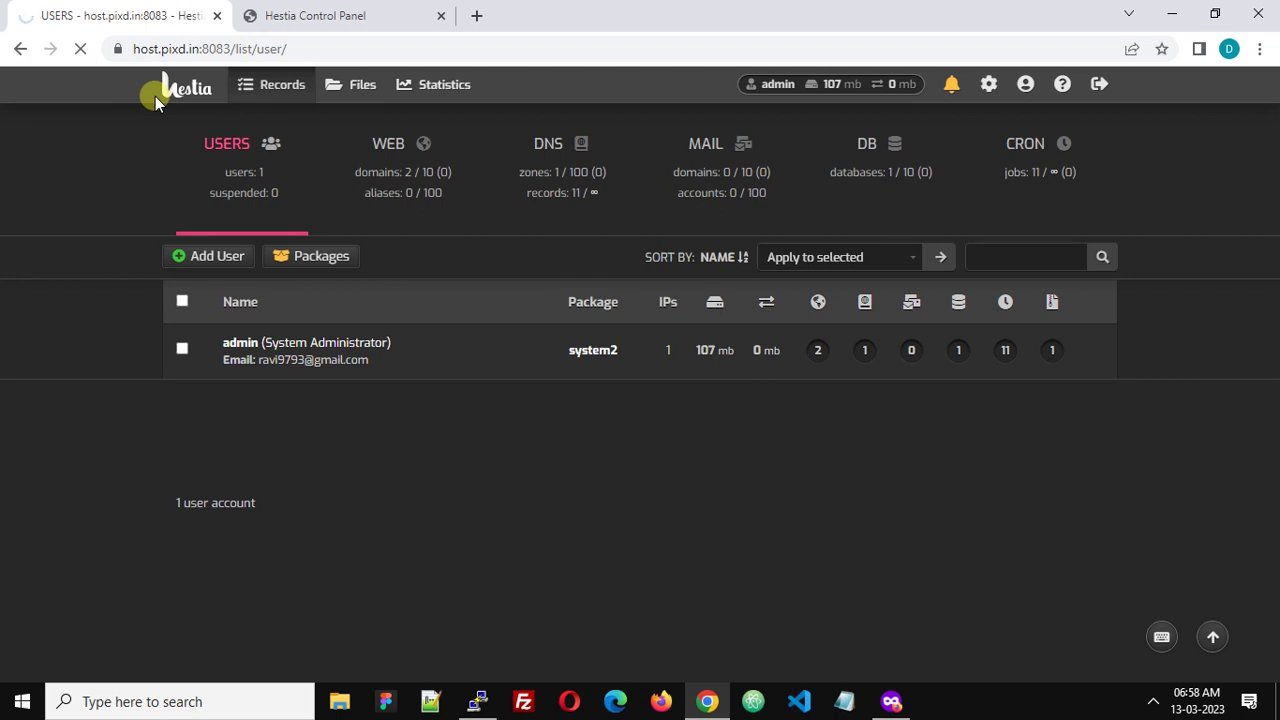
left_click(242, 48)
right_click(244, 50)
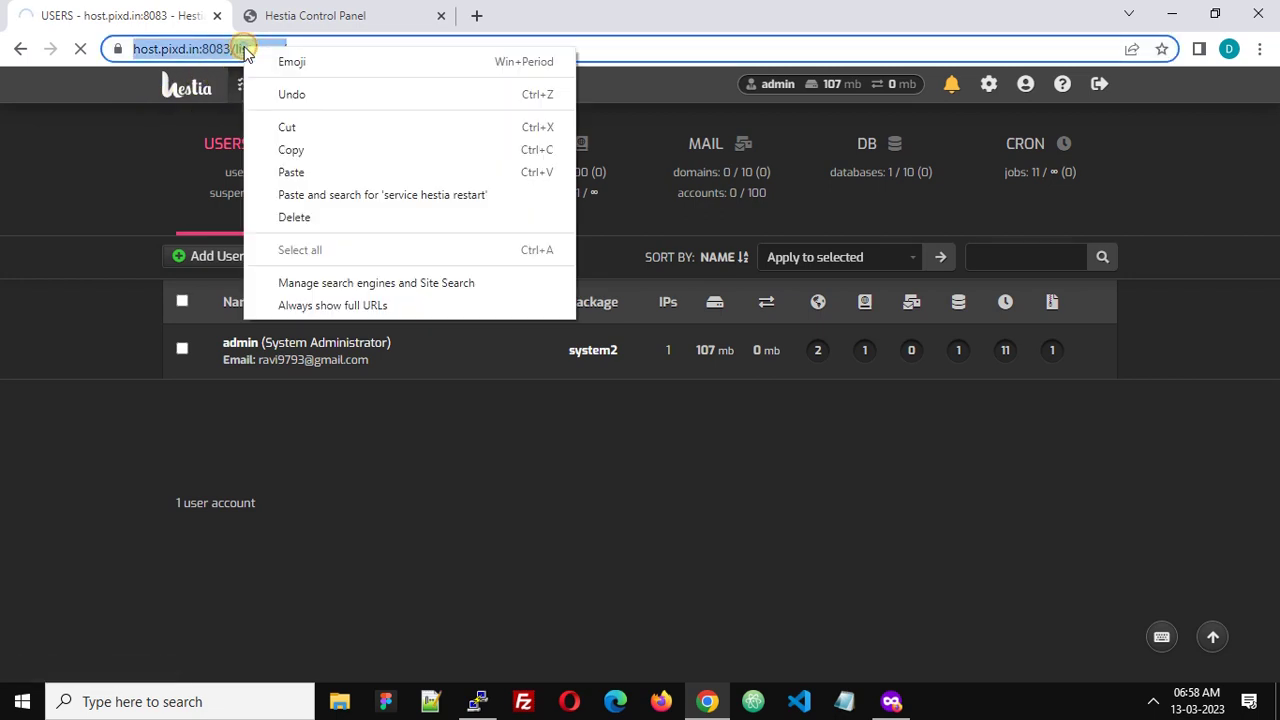
left_click(298, 150)
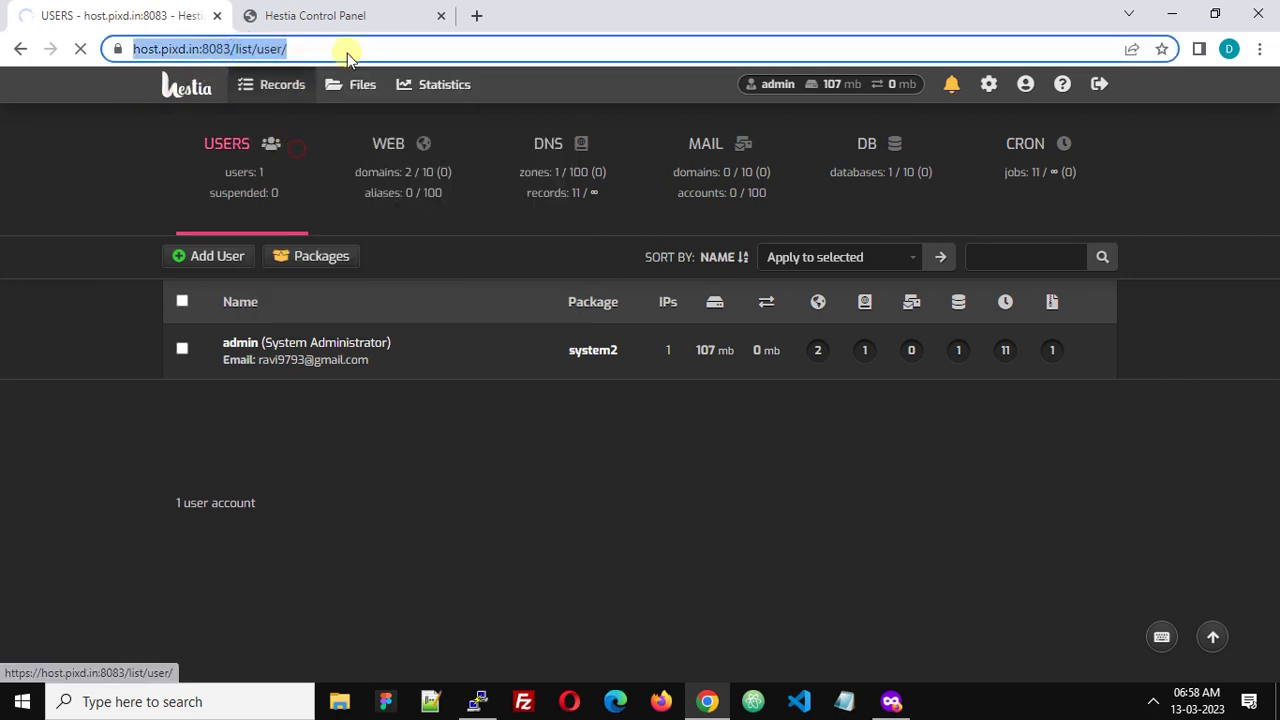
Load the Hestia panel in a new tab with the port changed from 8083 to 3939
left_click(477, 17)
key("ctrl+v")
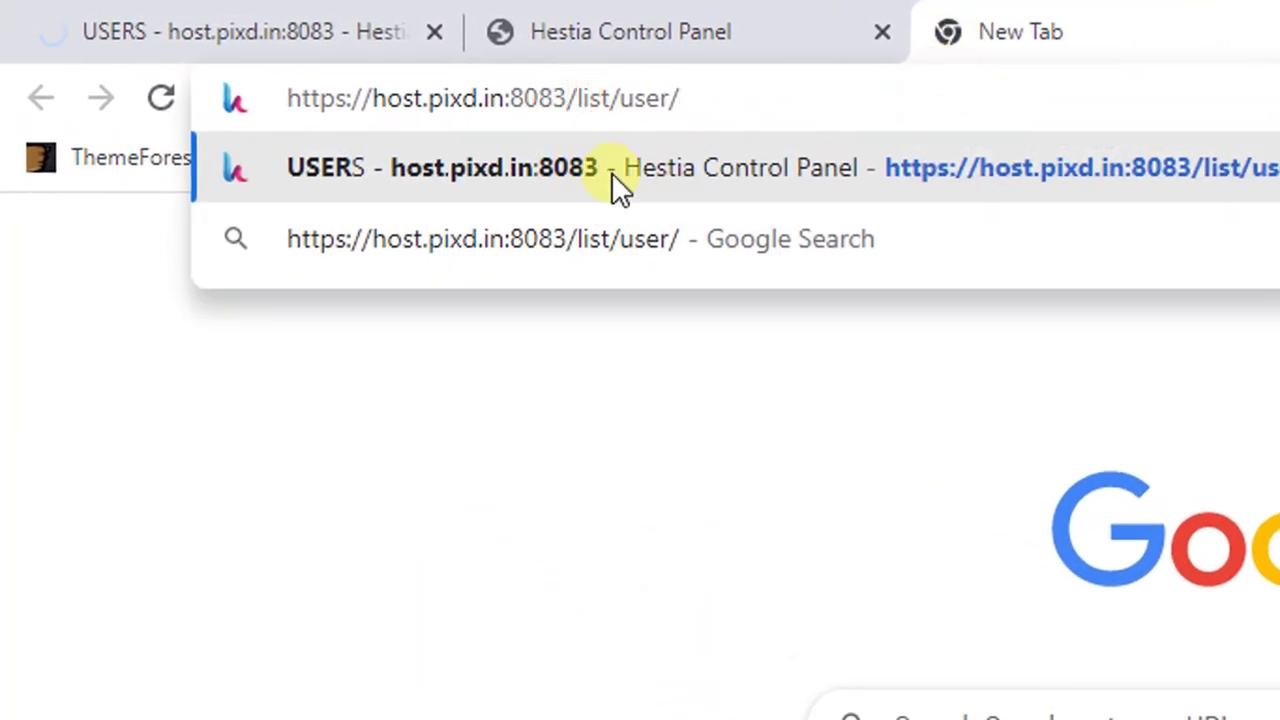
key("Left")
key("Left")
key("Left")
key("BackSpace")
key("BackSpace")
key("BackSpace")
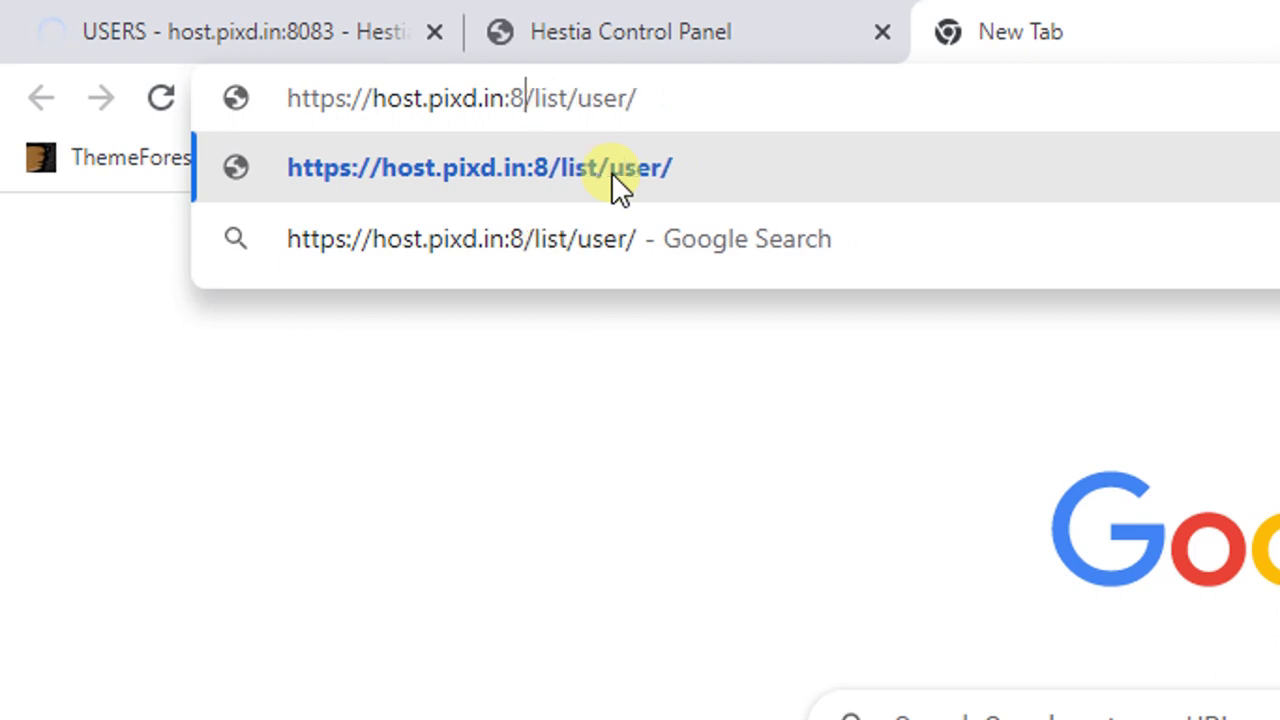
key("BackSpace")
type("39")
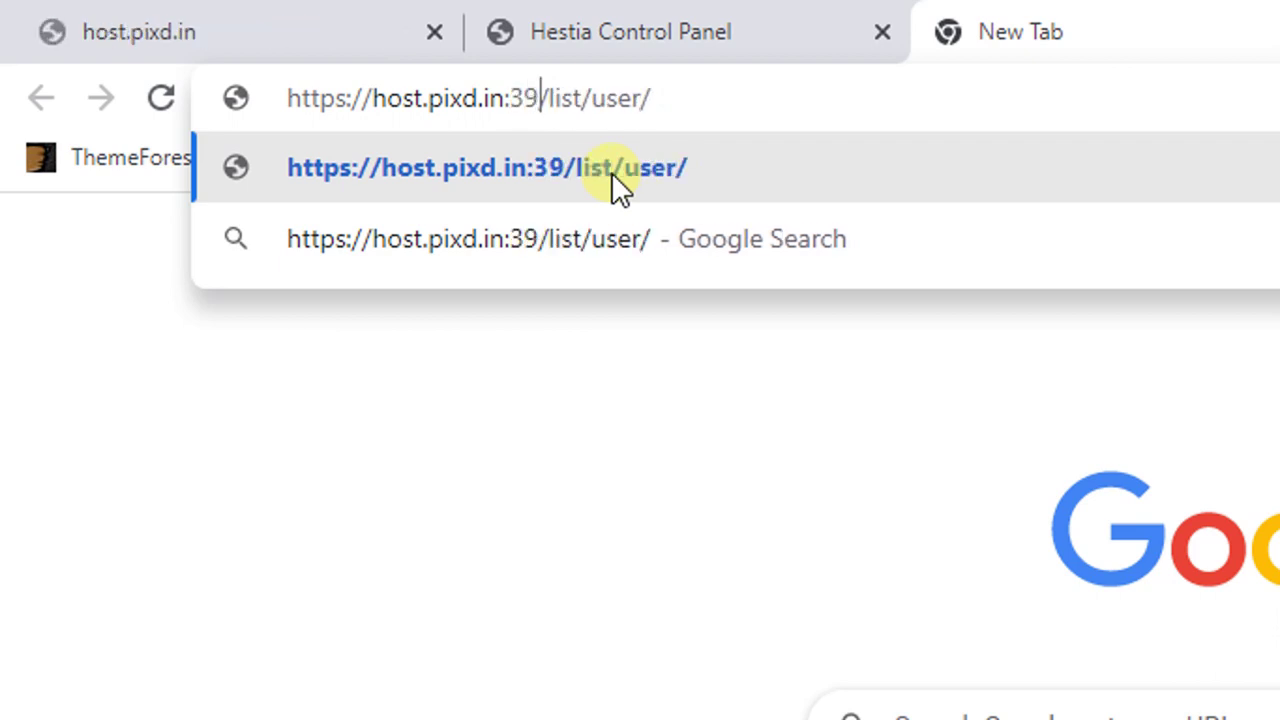
type("39")
key("Return")
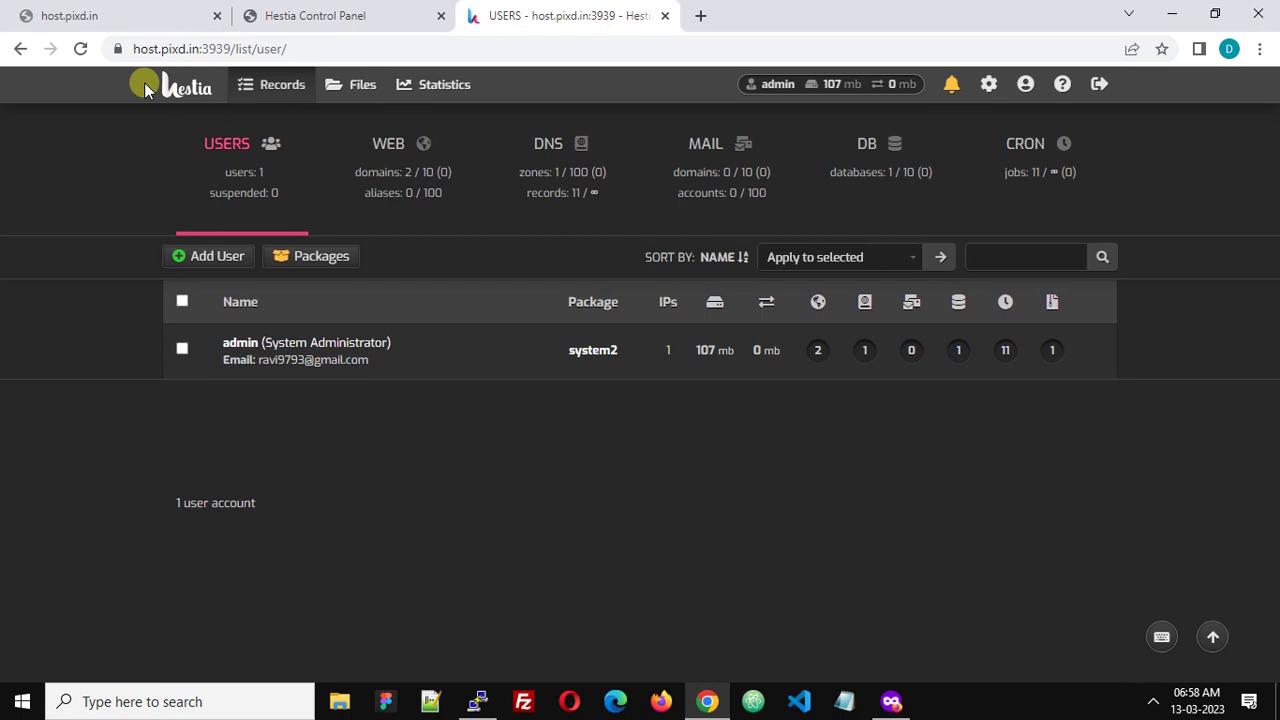
Reload the old port 8083 address to confirm it times out
left_click(143, 14)
left_click(240, 49)
key("Return")
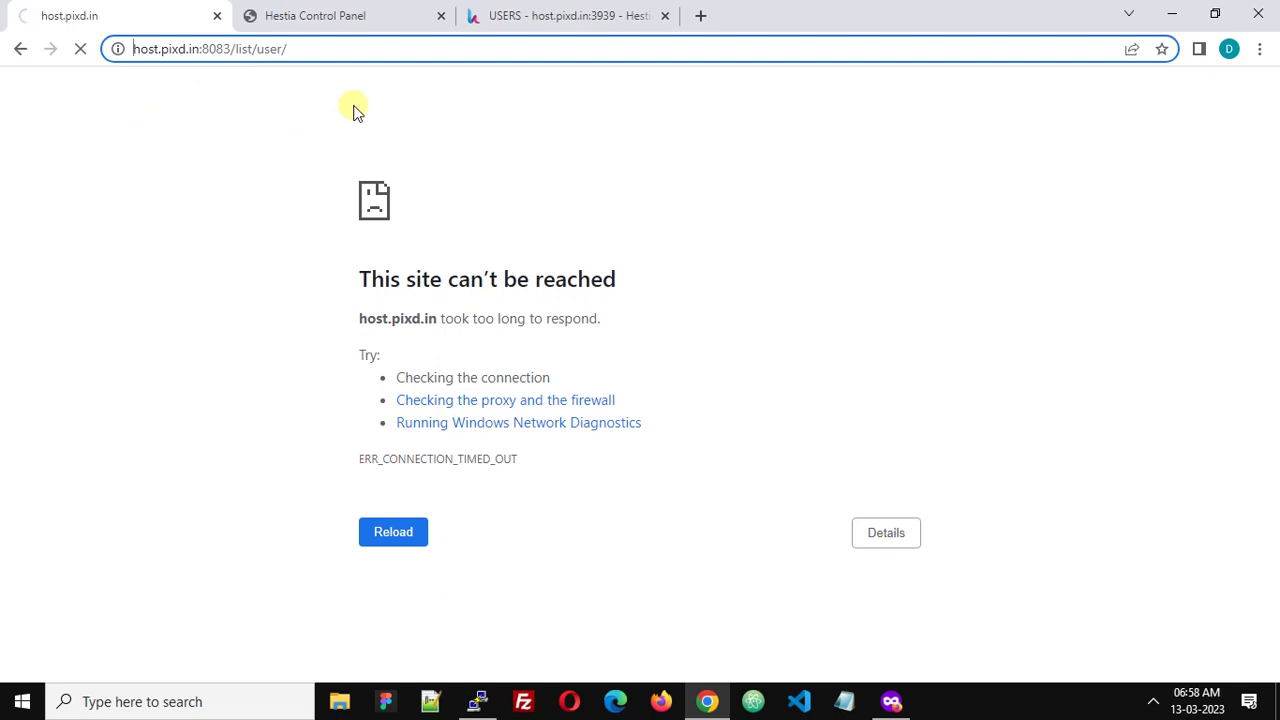
left_click(572, 17)
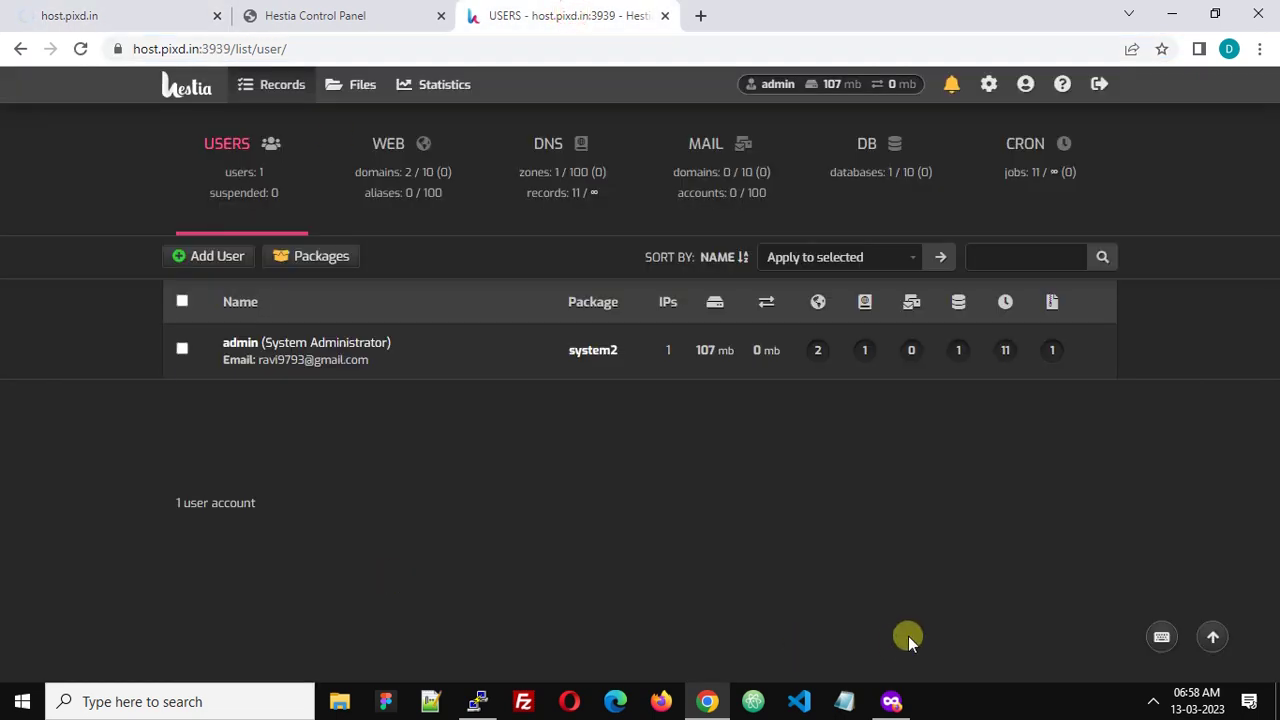
Show the server firewall rules and find the HESTIA allow rule on TCP port 3939
left_click(988, 86)
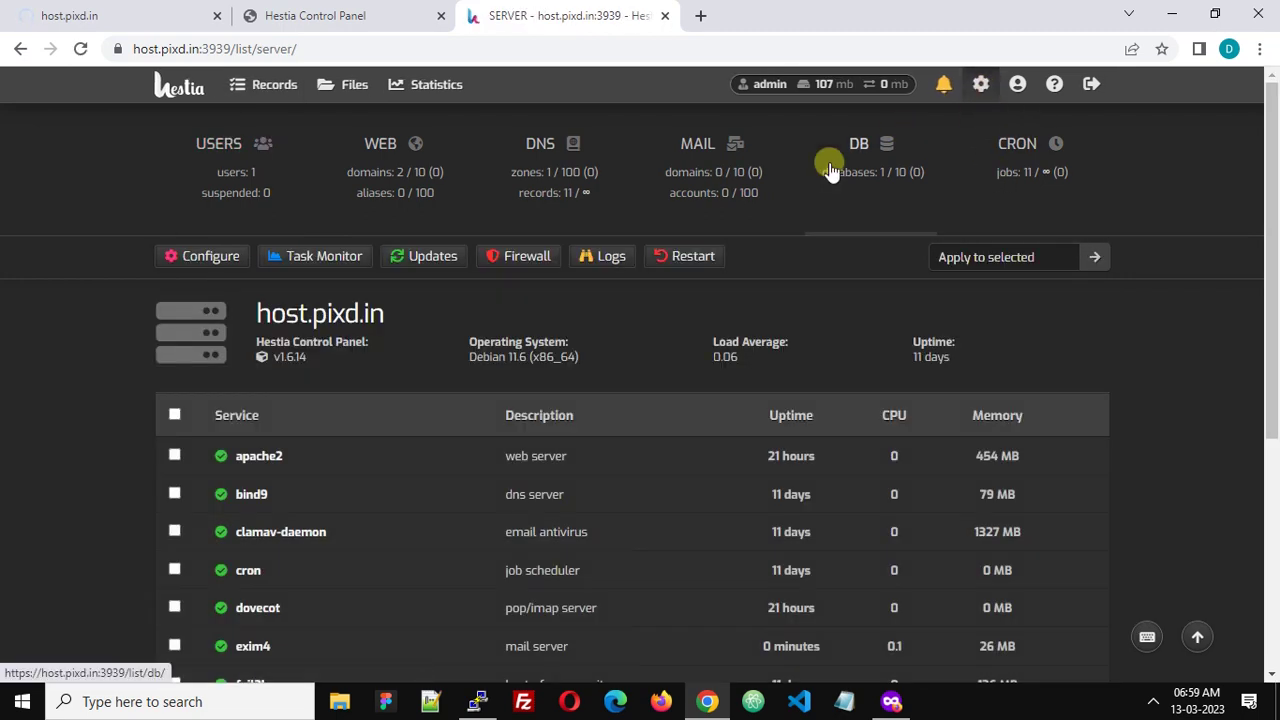
left_click(527, 257)
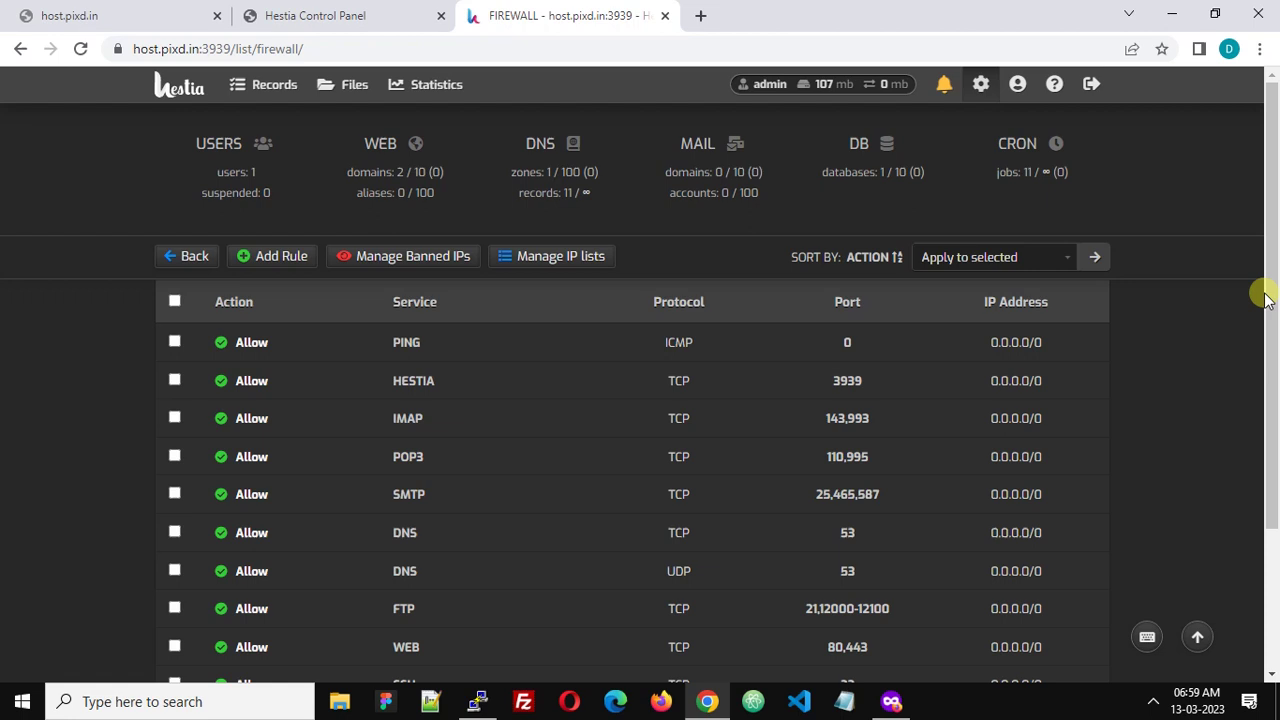
left_click_drag(1266, 300, 1266, 351)
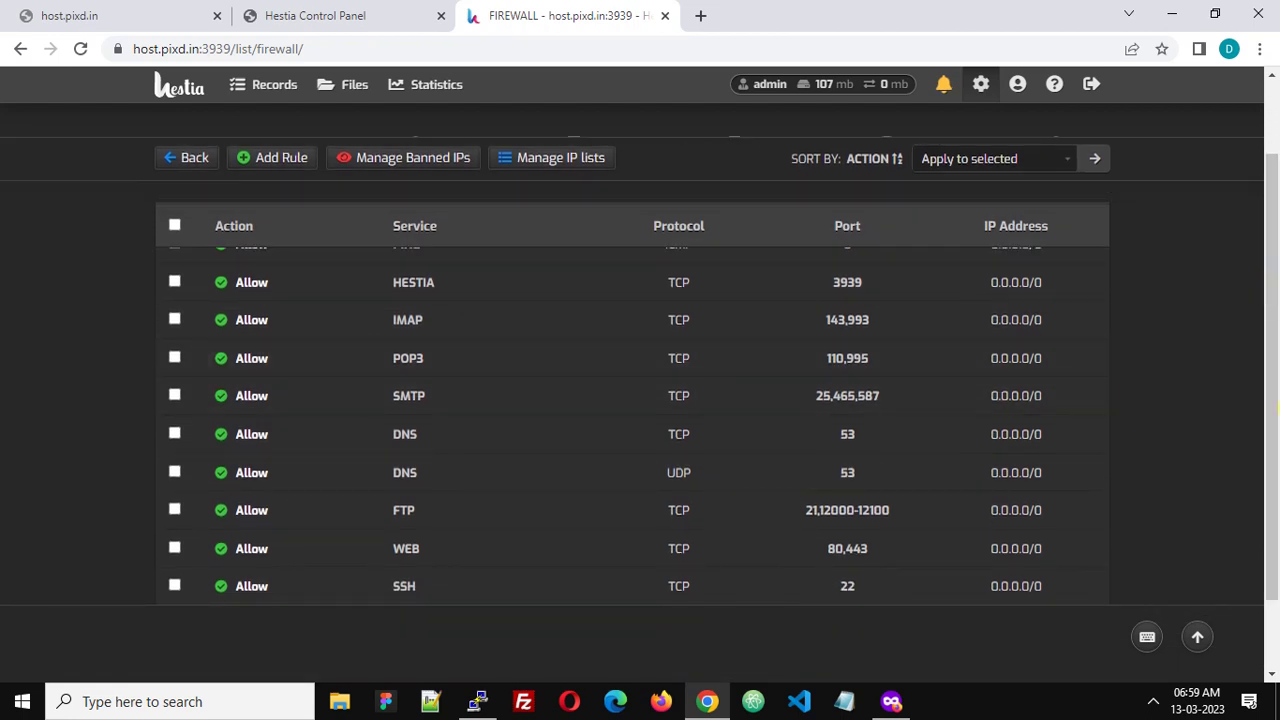
left_click_drag(1266, 441, 1270, 391)
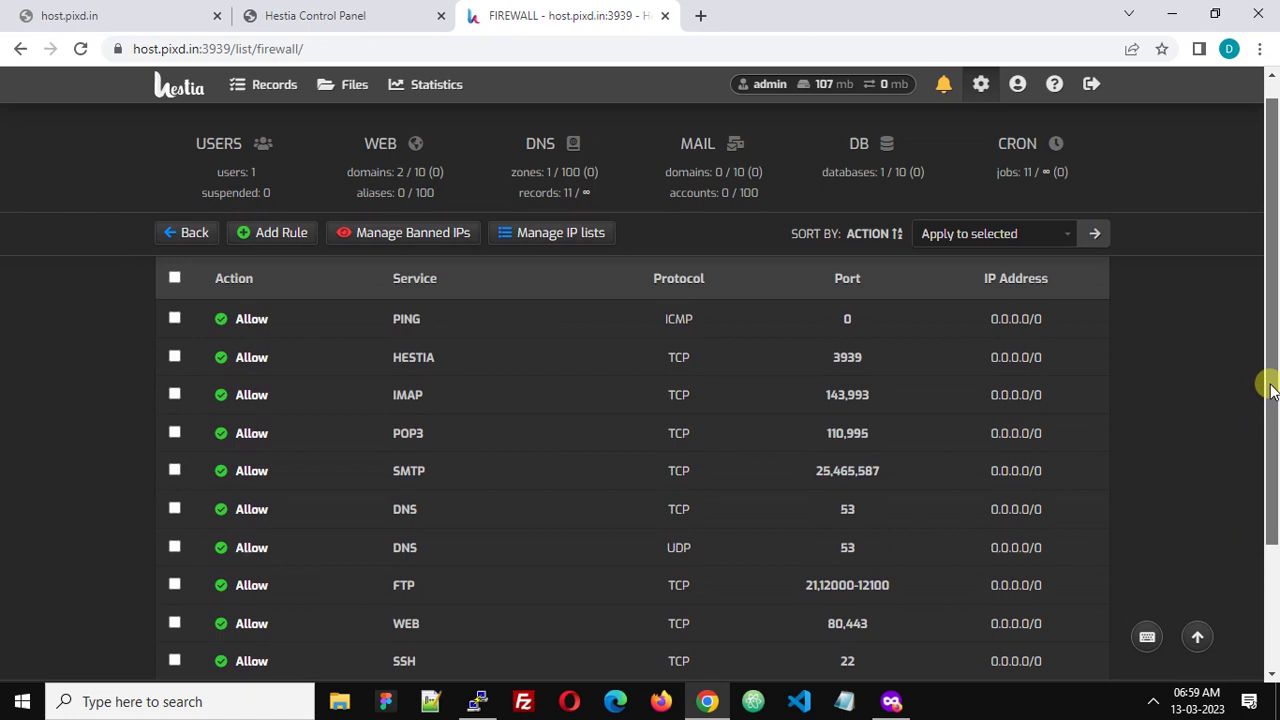
left_click_drag(1270, 391, 1270, 398)
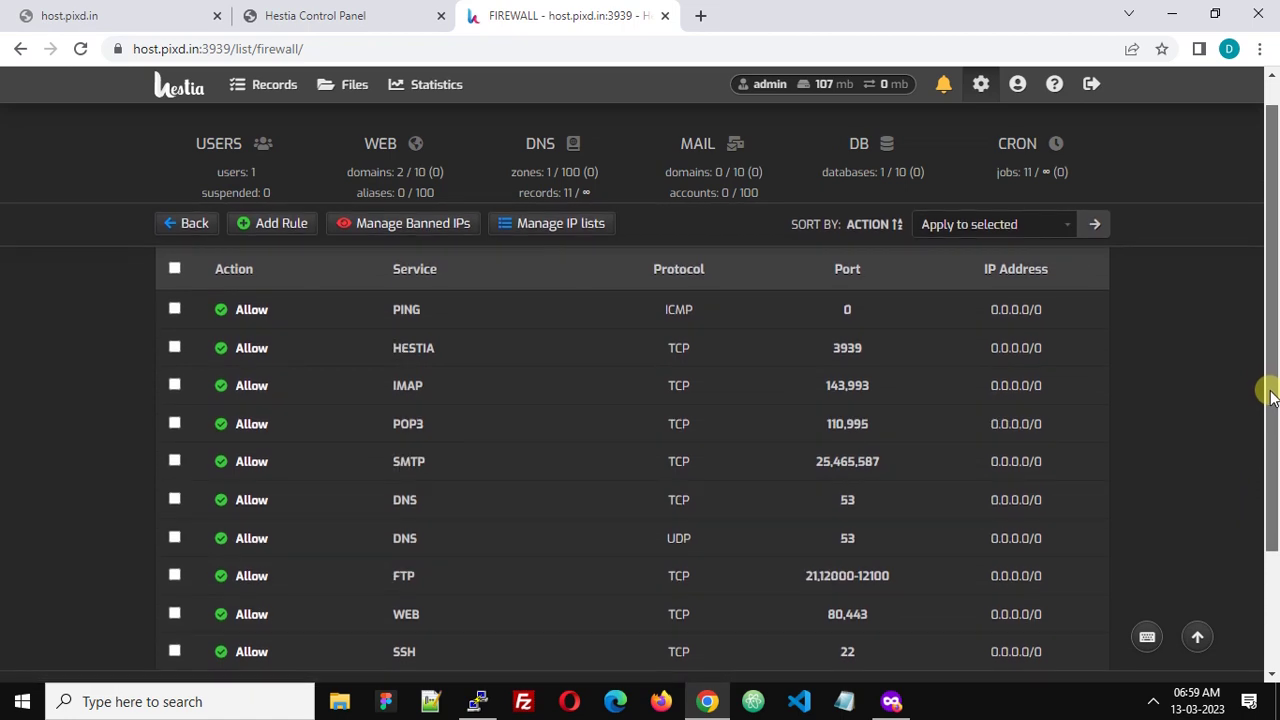